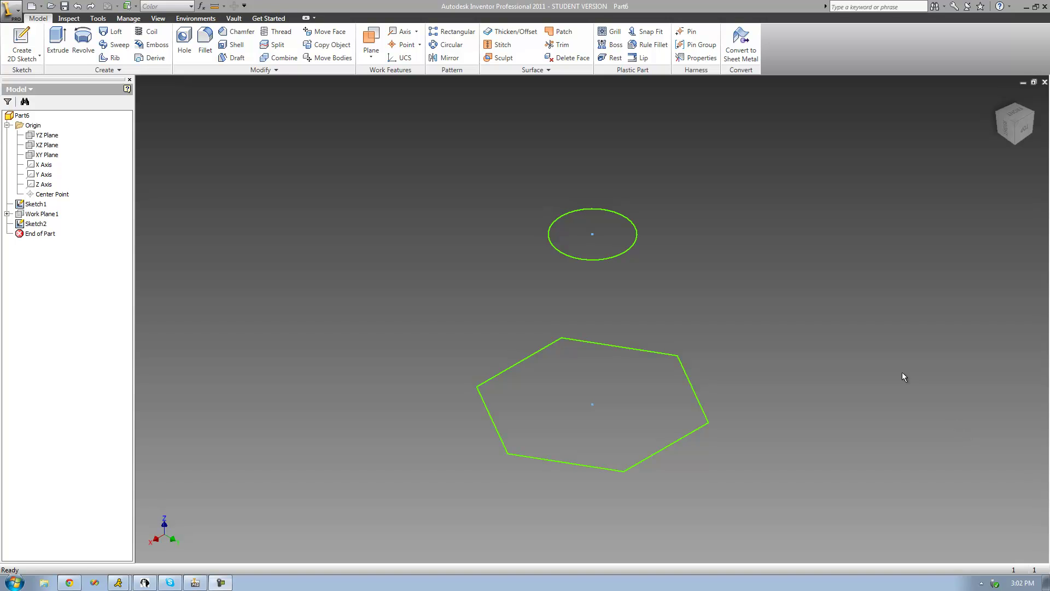
# Preview a loft from the circle to the hexagon, check it from the Right view, then cancel.
pyautogui.click(112, 31)
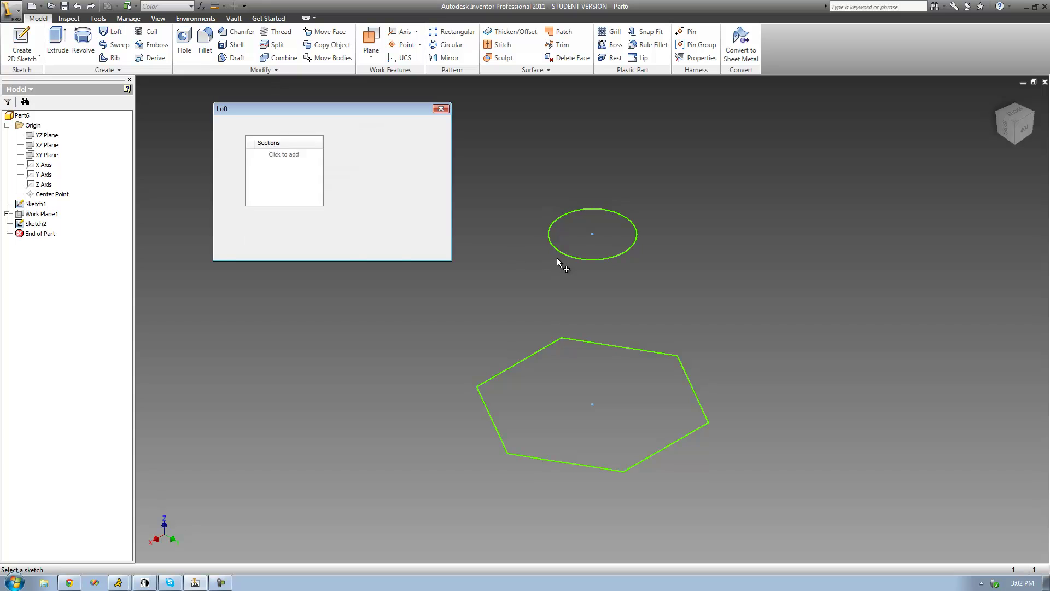
pyautogui.click(575, 254)
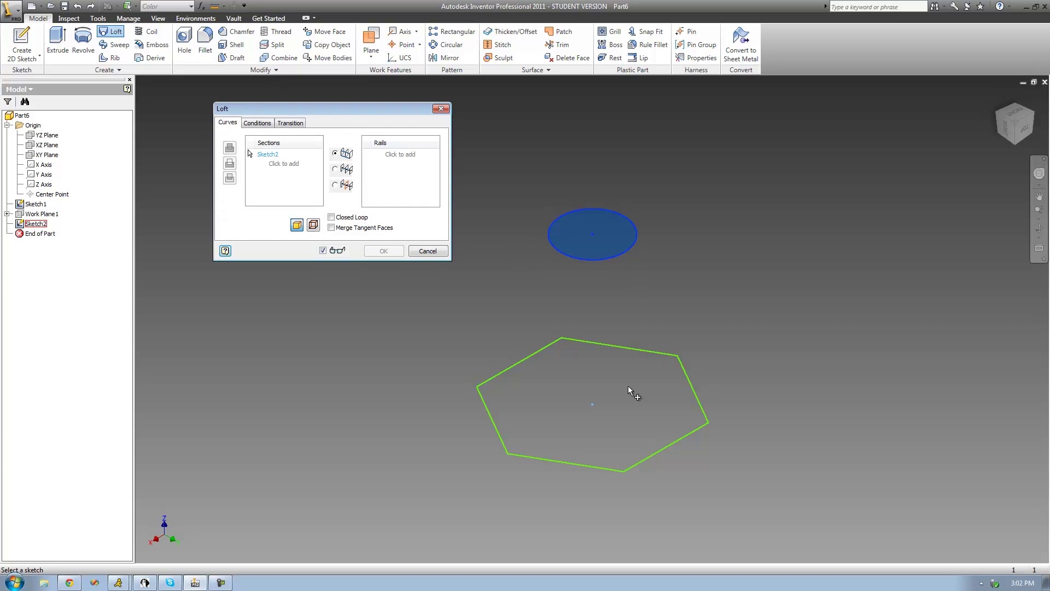
pyautogui.click(554, 460)
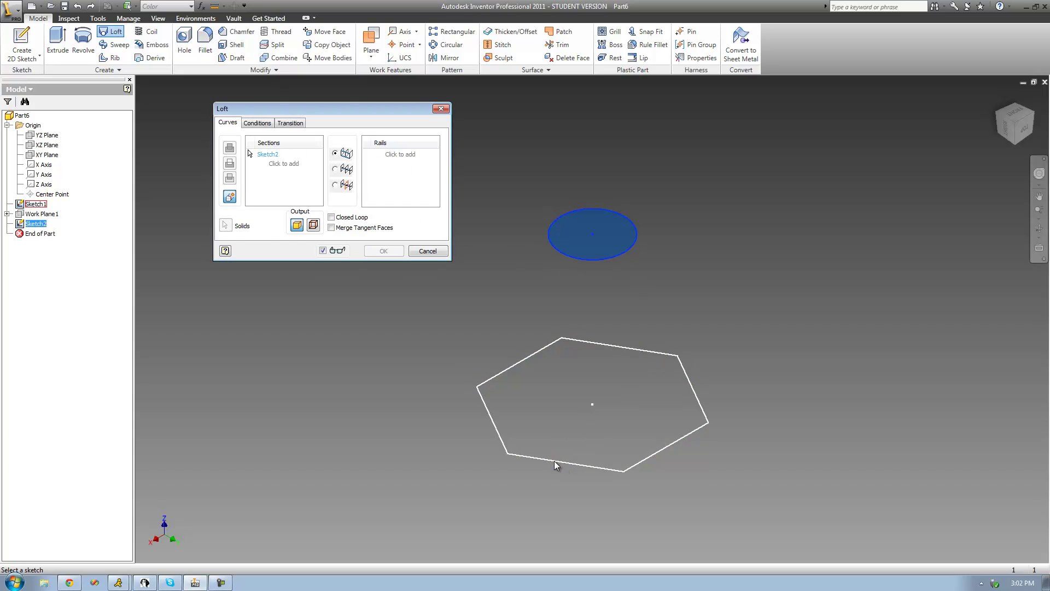
pyautogui.rightClick(406, 348)
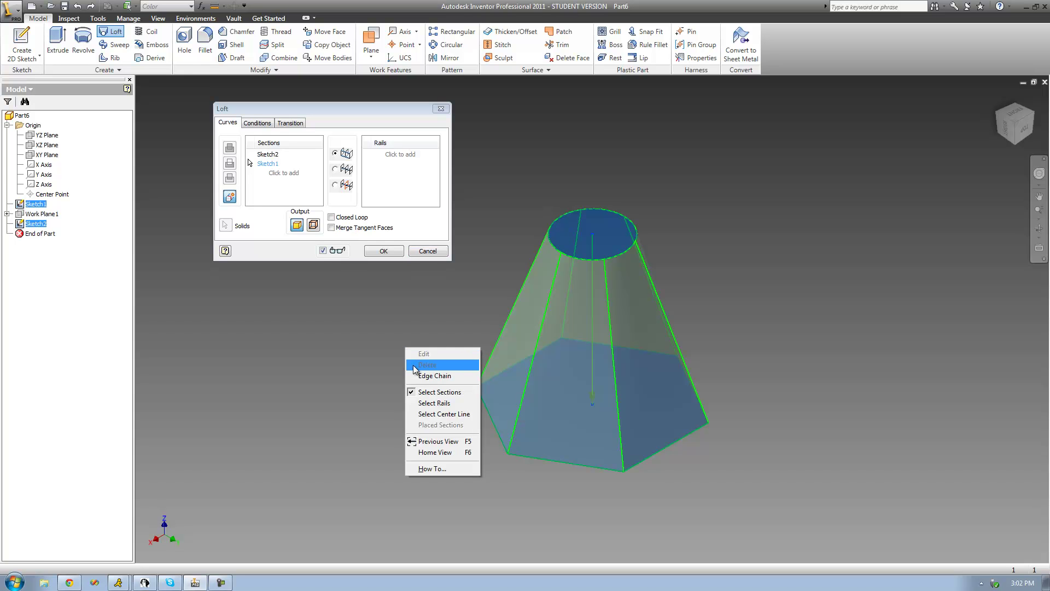
pyautogui.click(360, 337)
pyautogui.click(1006, 127)
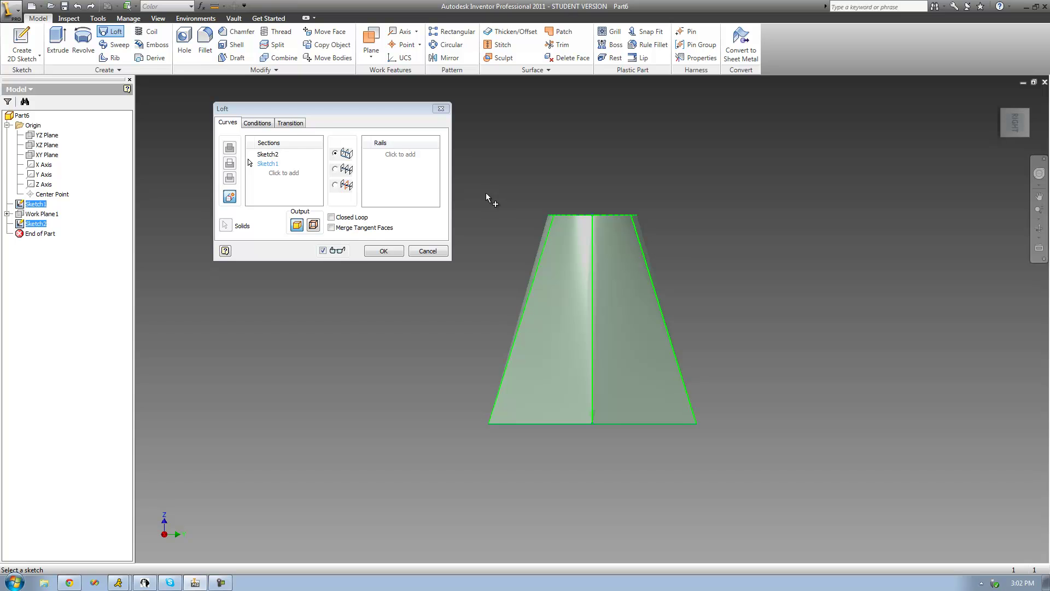
pyautogui.click(427, 251)
pyautogui.click(1039, 228)
# Orbit to a 3D view of the circle and hexagon, then select the YZ Plane in the browser.
pyautogui.moveTo(681, 249); pyautogui.dragTo(668, 278)
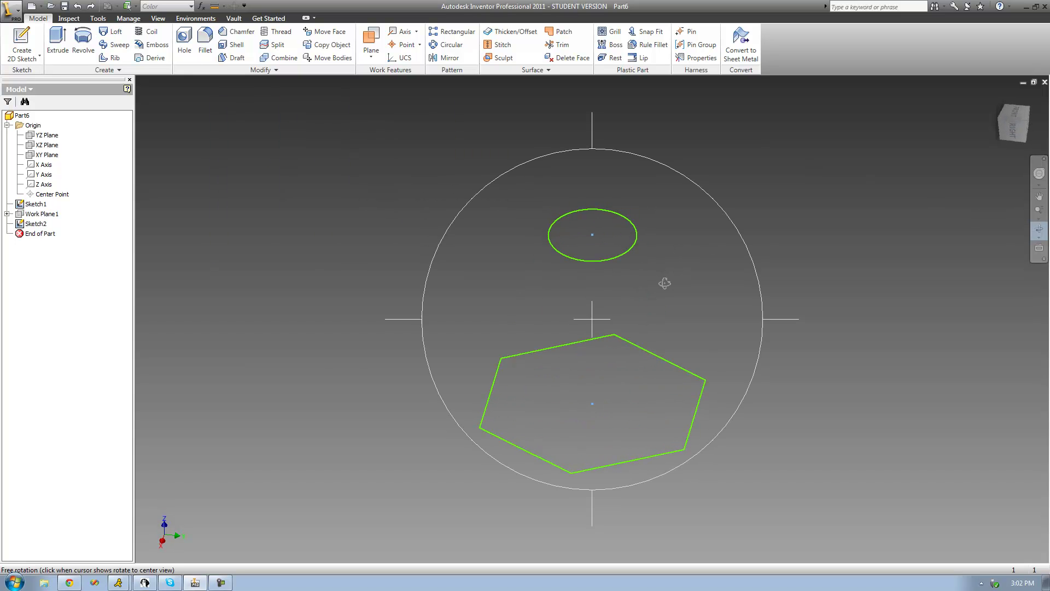
pyautogui.rightClick(644, 279)
pyautogui.click(671, 286)
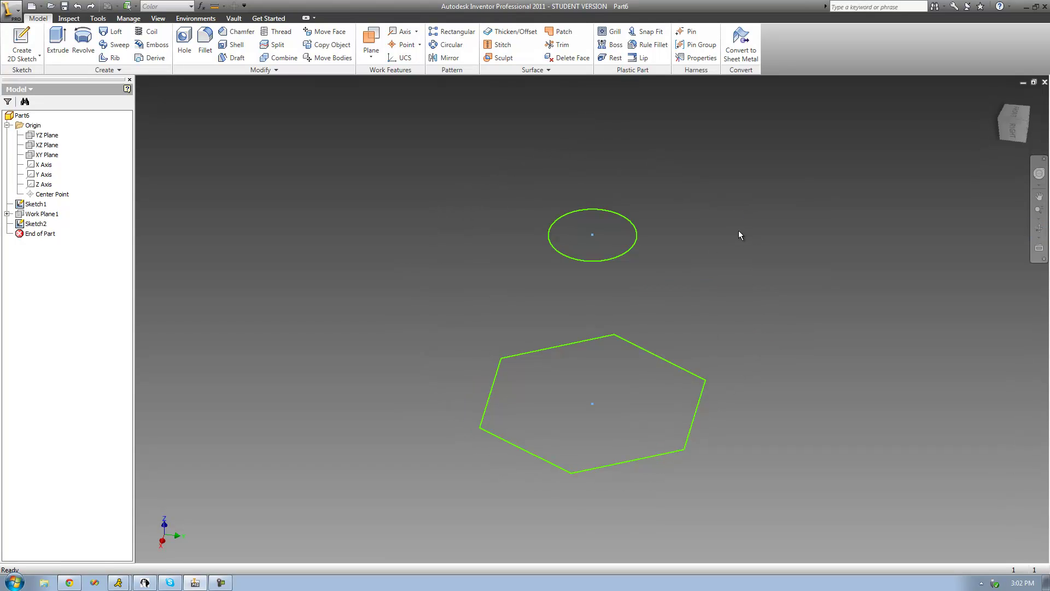
pyautogui.click(1038, 228)
pyautogui.moveTo(628, 277); pyautogui.dragTo(631, 262)
pyautogui.rightClick(631, 262)
pyautogui.click(673, 272)
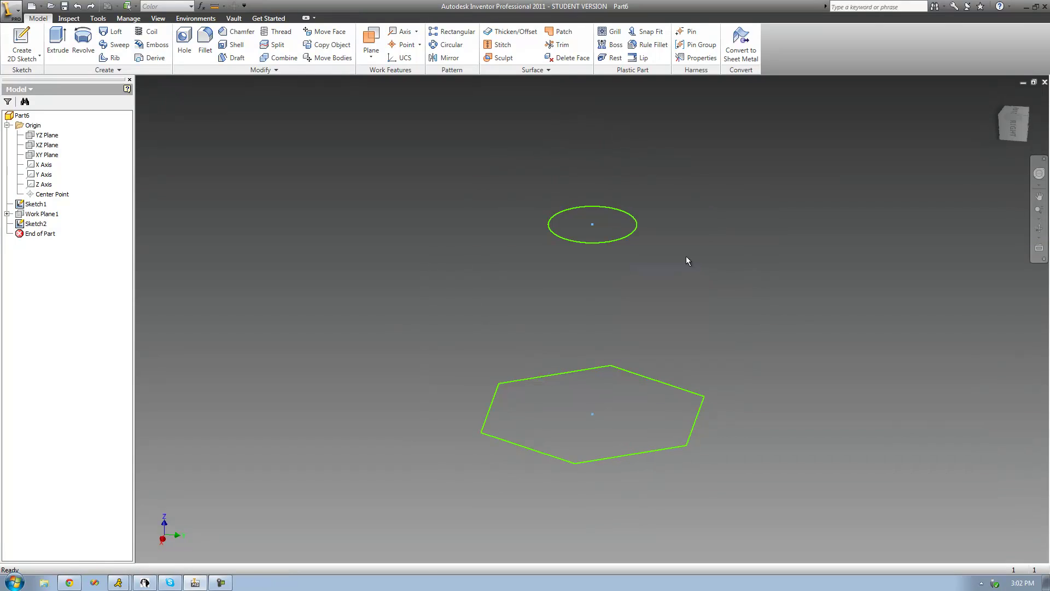
pyautogui.click(40, 137)
# Start a new sketch, Sketch4, on the YZ Plane.
pyautogui.rightClick(40, 138)
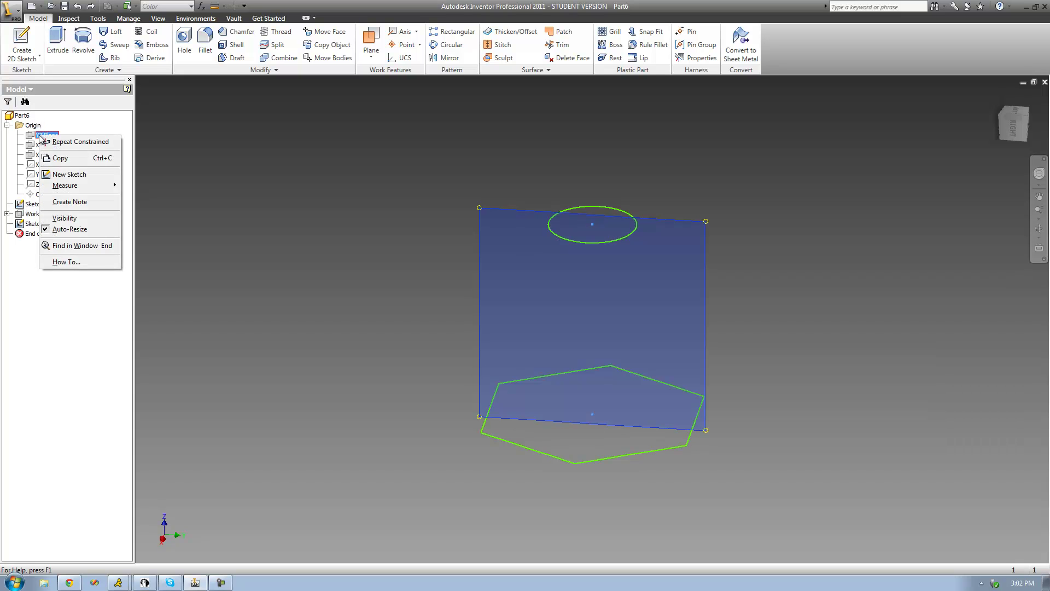
pyautogui.click(58, 175)
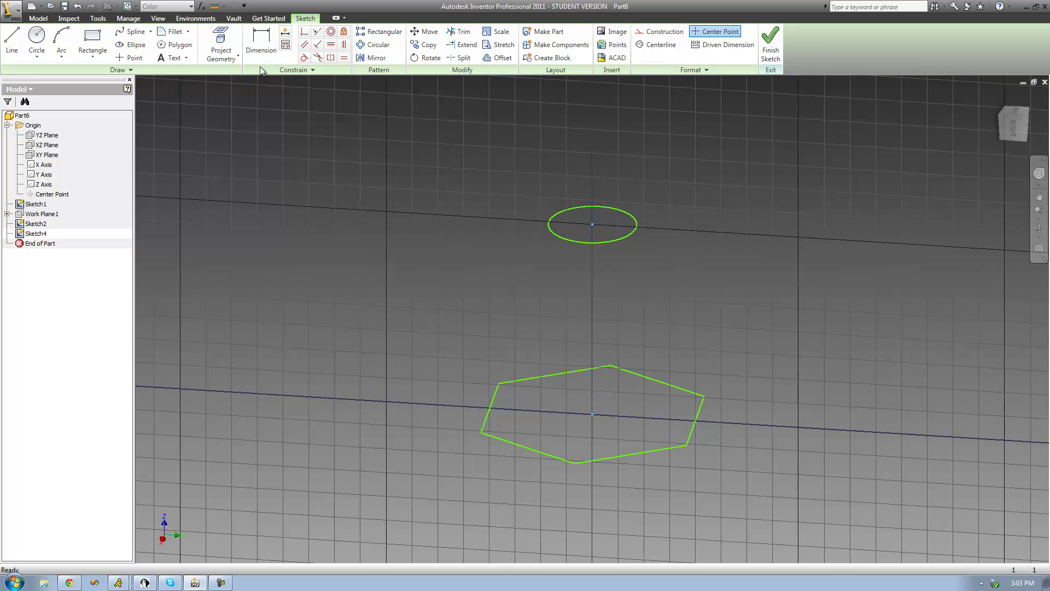
# Project the circle into Sketch4 and view the sketch face-on from the Right side.
pyautogui.click(227, 42)
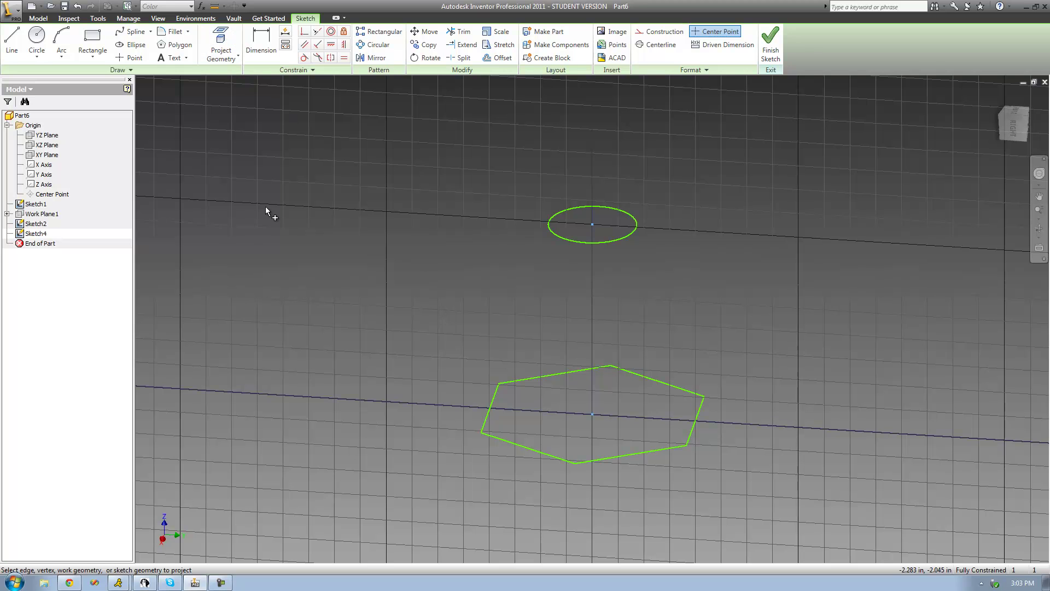
pyautogui.click(569, 239)
pyautogui.rightClick(421, 191)
pyautogui.click(439, 199)
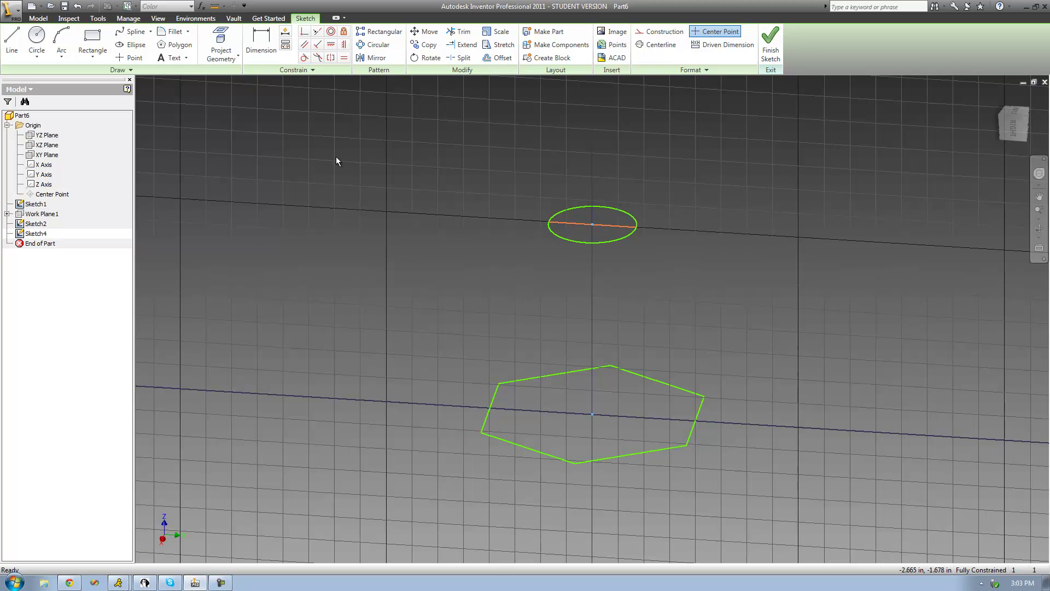
pyautogui.click(229, 41)
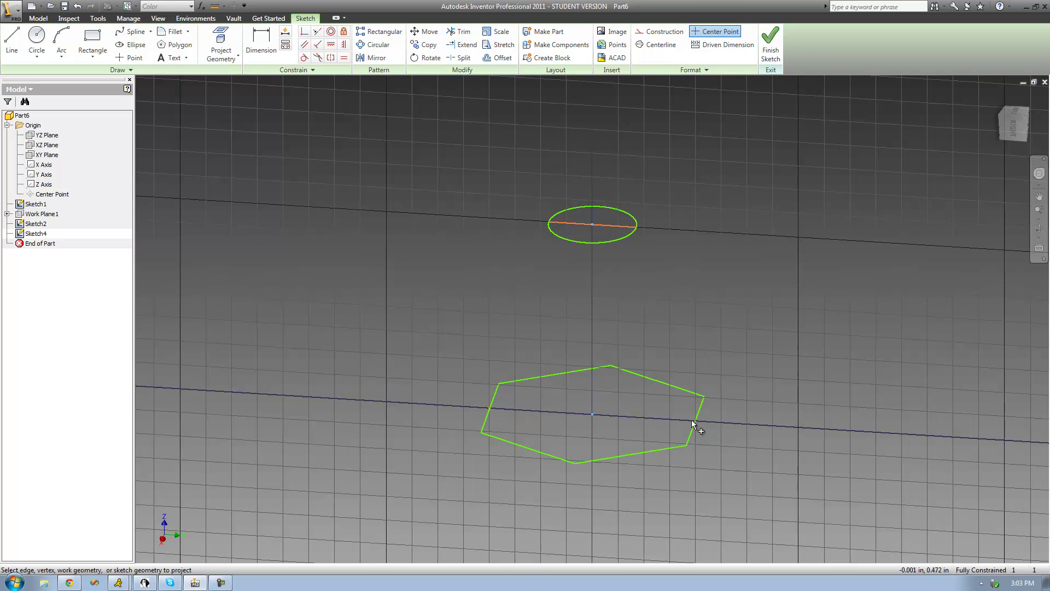
pyautogui.rightClick(340, 294)
pyautogui.click(413, 297)
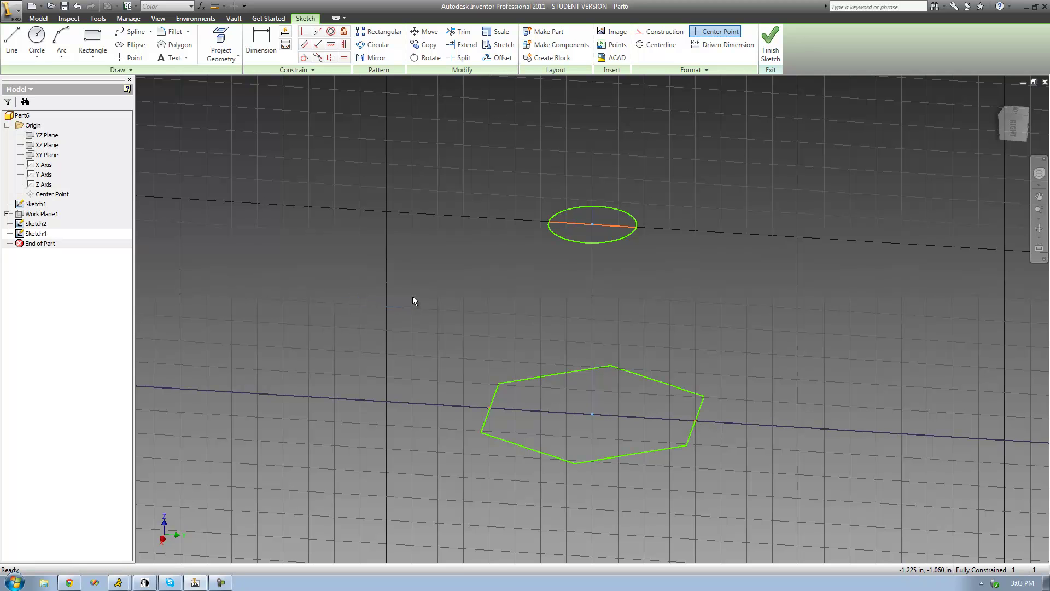
pyautogui.click(1014, 128)
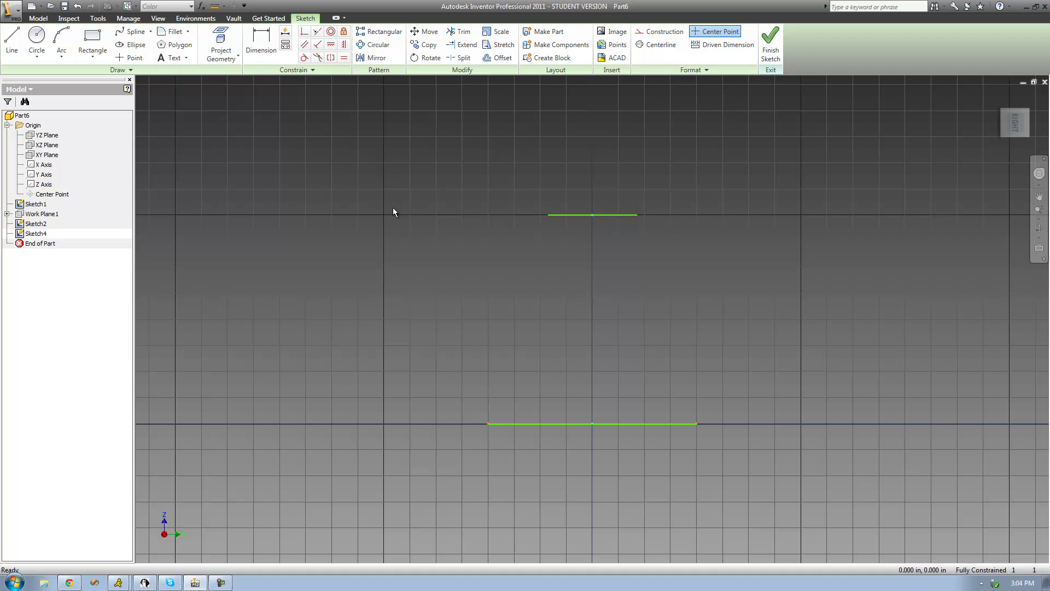
# Draw a vertical and a slanted trial line from the projected lines' left ends, then undo them.
pyautogui.click(11, 38)
pyautogui.click(549, 215)
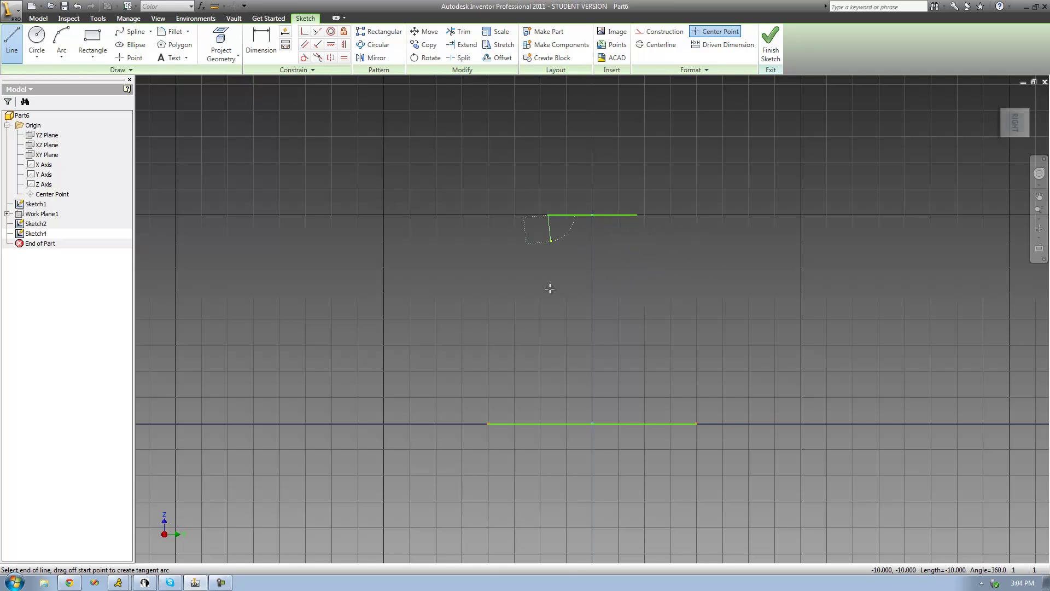
pyautogui.click(548, 289)
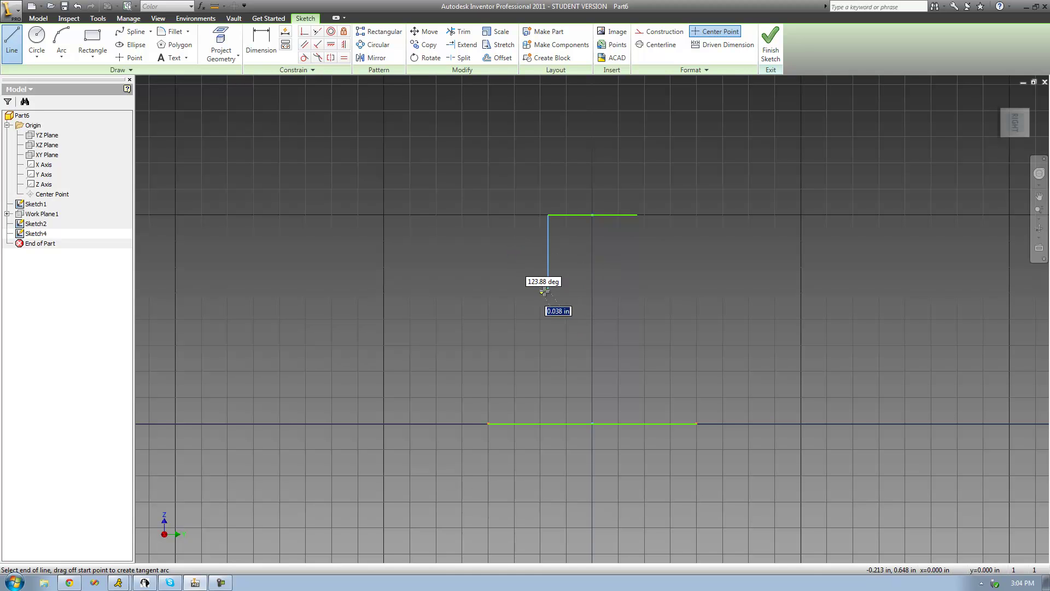
pyautogui.click(548, 289)
pyautogui.click(488, 424)
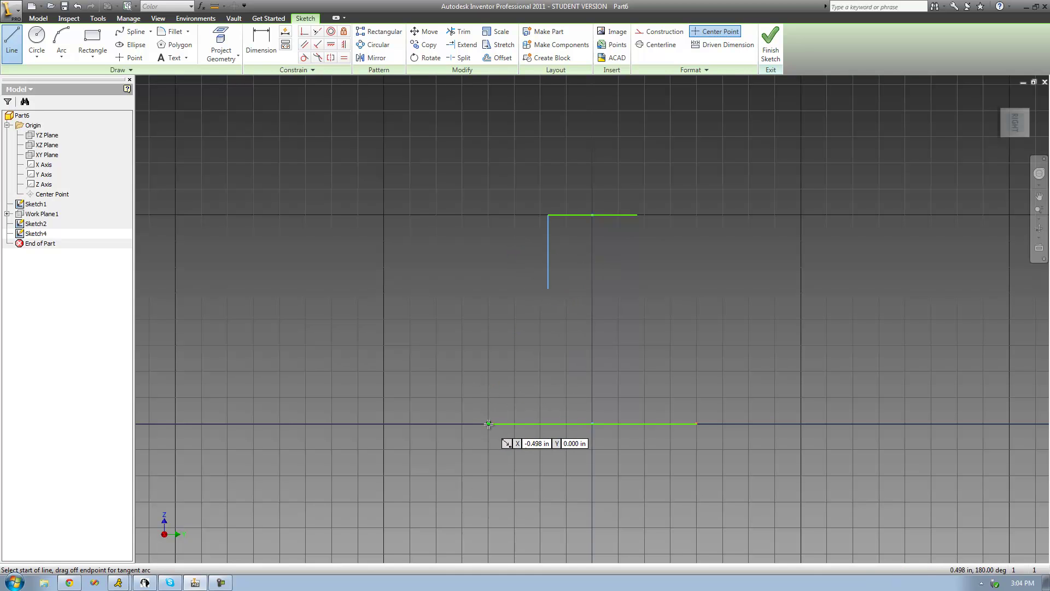
pyautogui.click(548, 289)
pyautogui.rightClick(471, 275)
pyautogui.click(474, 275)
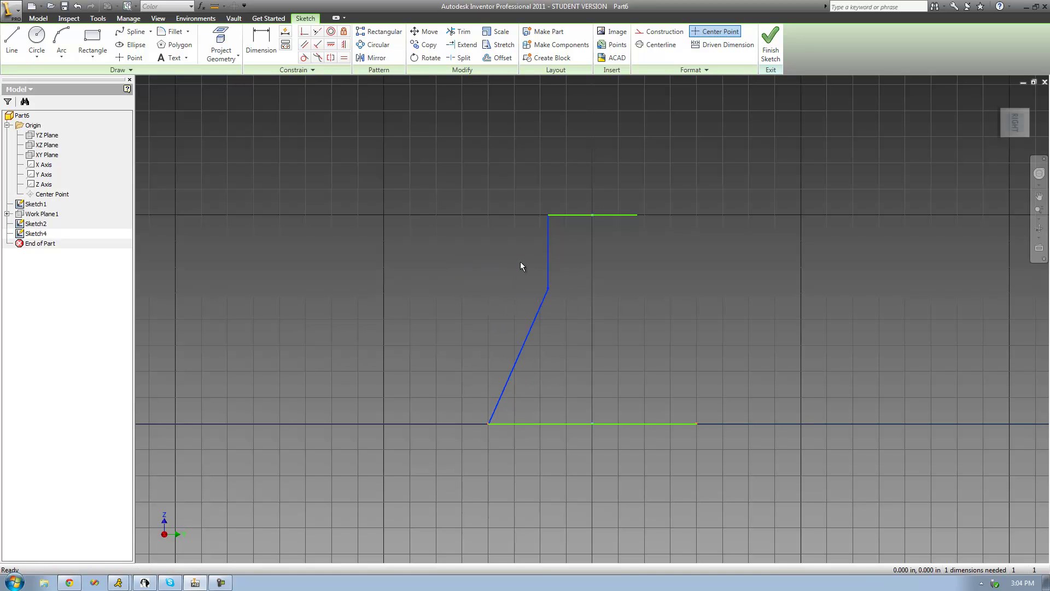
pyautogui.hotkey('ctrl', 'z')
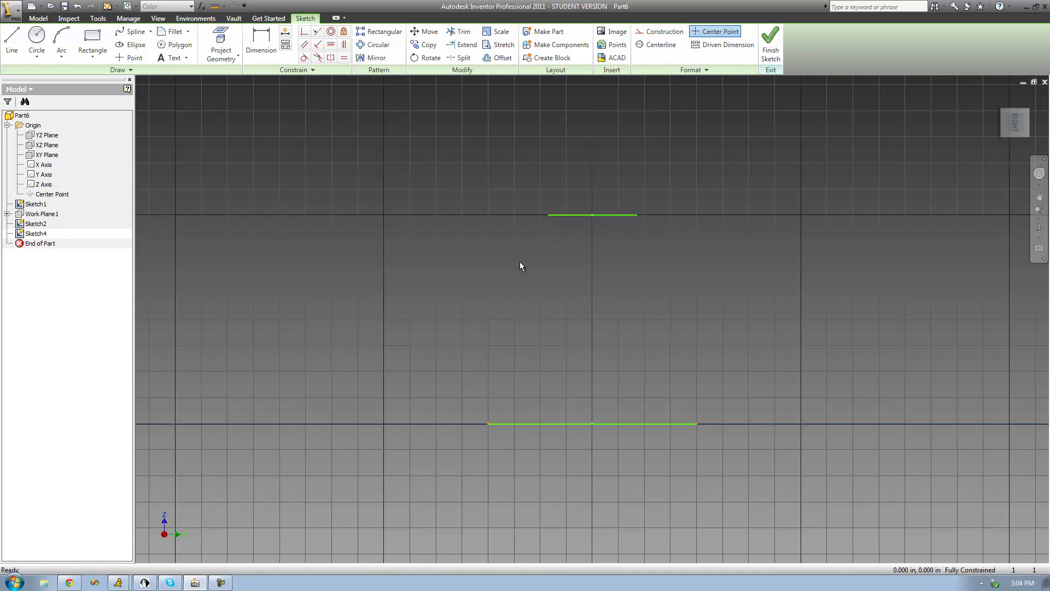
pyautogui.click(131, 31)
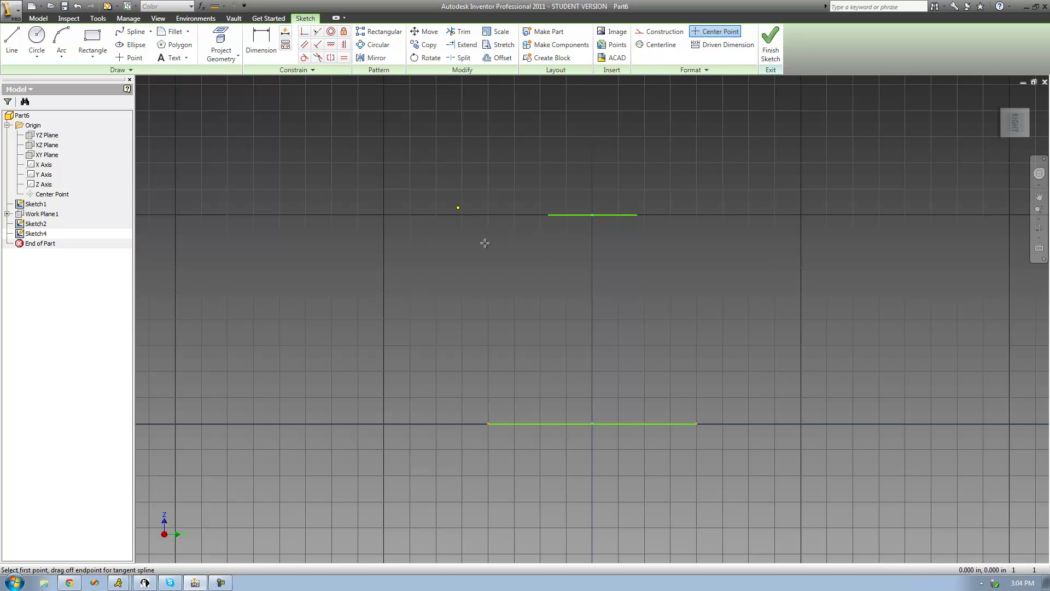
# Draw a five-point S-shaped spline from the top line's left end to the bottom line's left end.
pyautogui.click(547, 215)
pyautogui.click(556, 270)
pyautogui.click(509, 308)
pyautogui.click(548, 356)
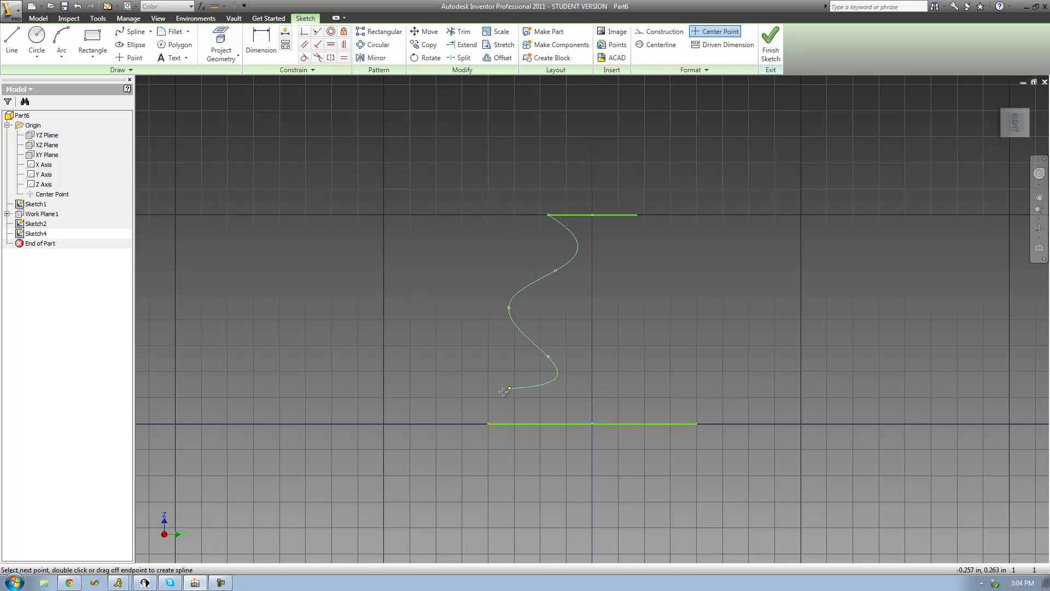
pyautogui.click(488, 424)
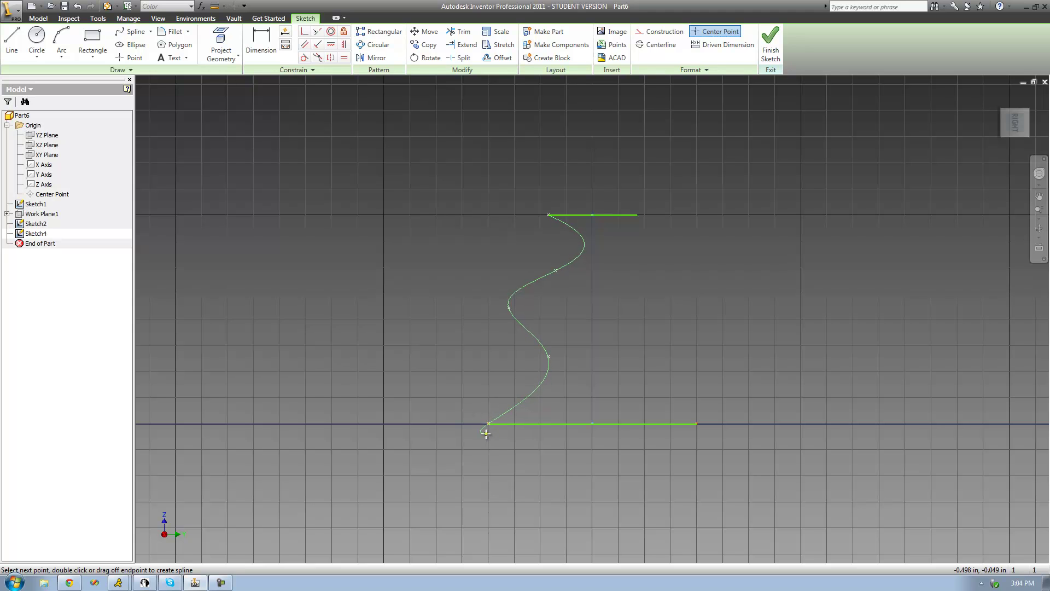
pyautogui.rightClick(445, 359)
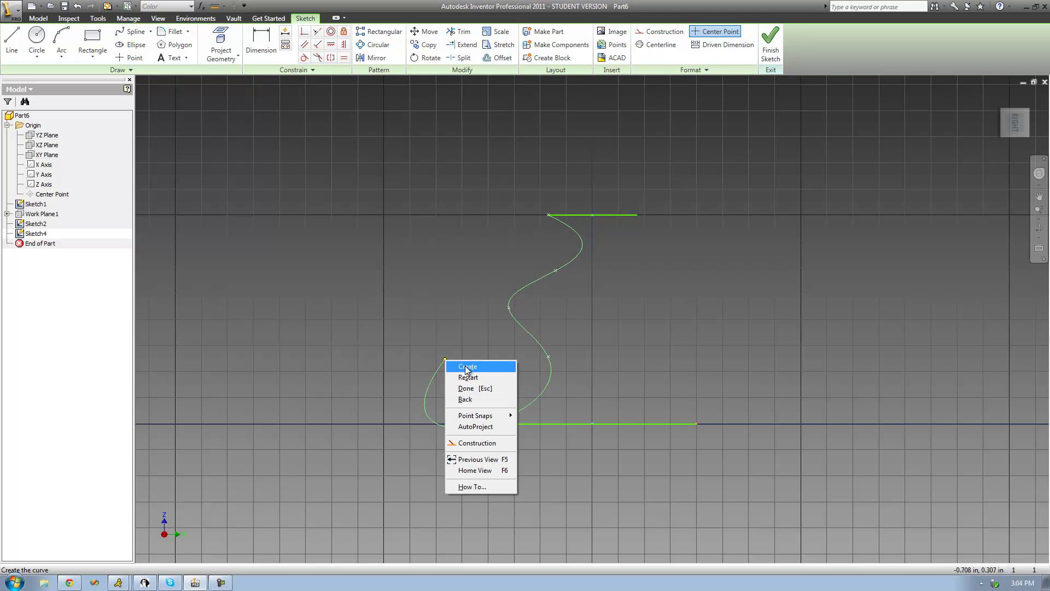
pyautogui.click(467, 367)
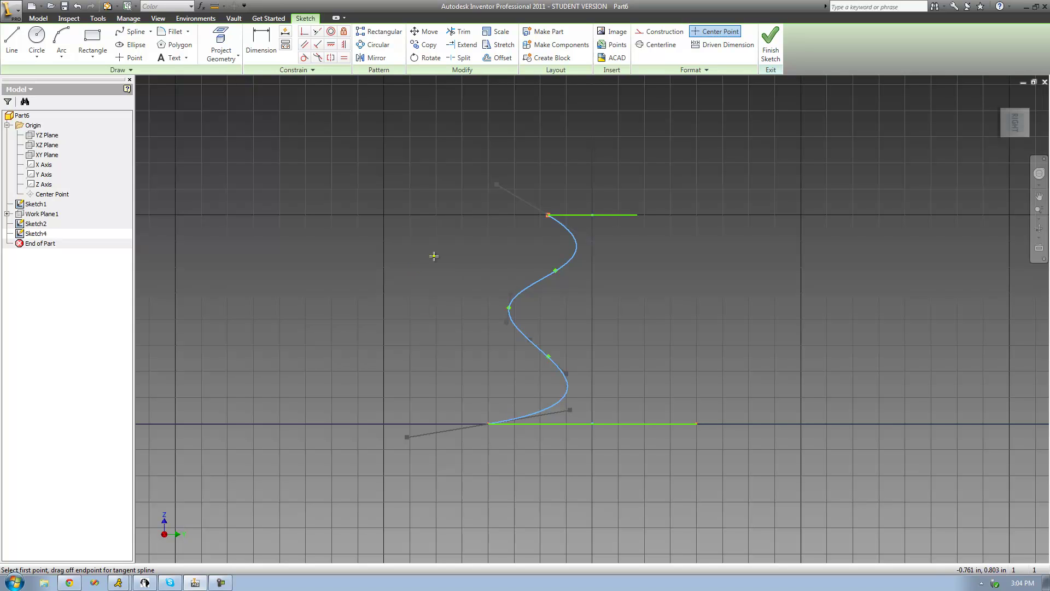
pyautogui.rightClick(453, 234)
pyautogui.click(470, 239)
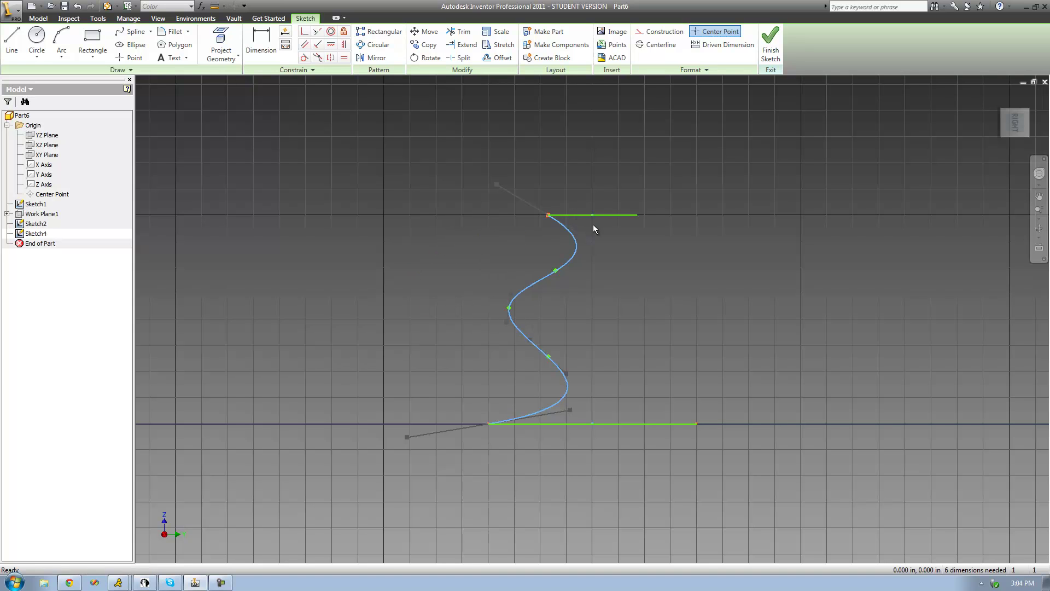
pyautogui.click(397, 335)
# Draw a vertical line from the bottom line's midpoint up to the top line's midpoint.
pyautogui.click(12, 39)
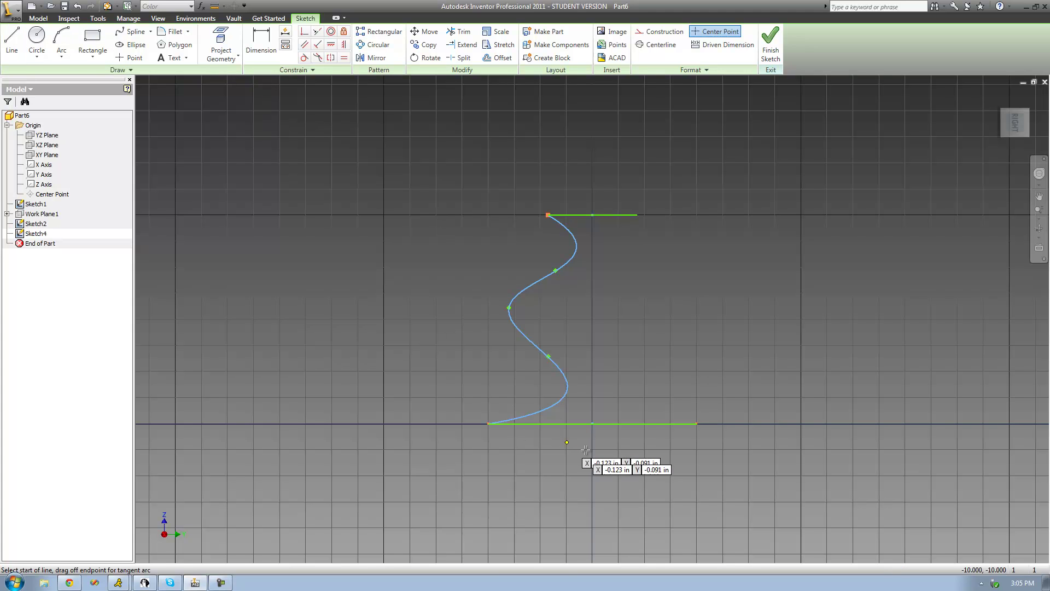
pyautogui.click(593, 424)
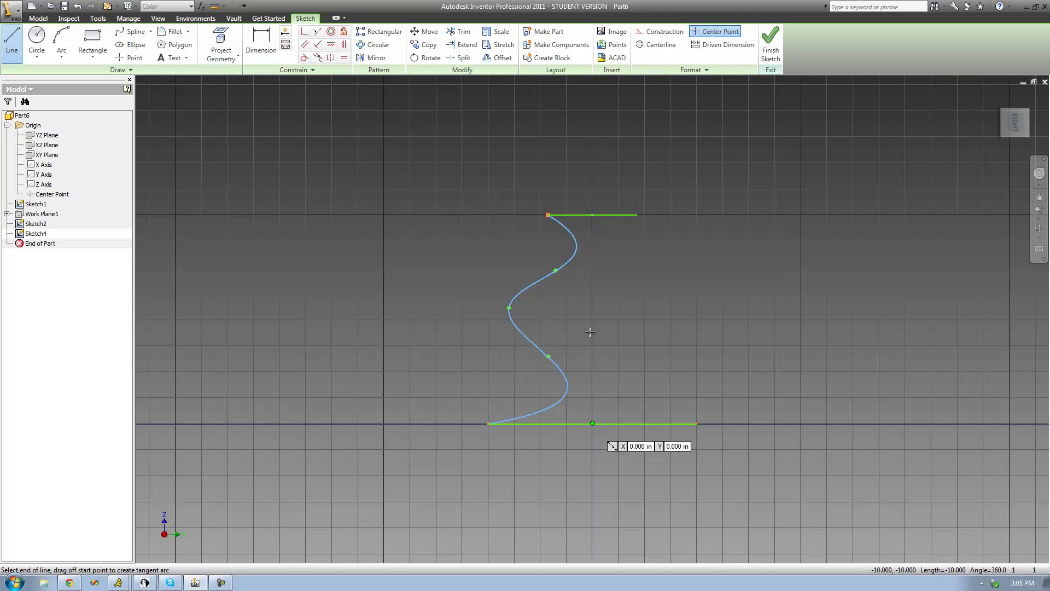
pyautogui.click(593, 215)
pyautogui.rightClick(572, 181)
pyautogui.click(594, 185)
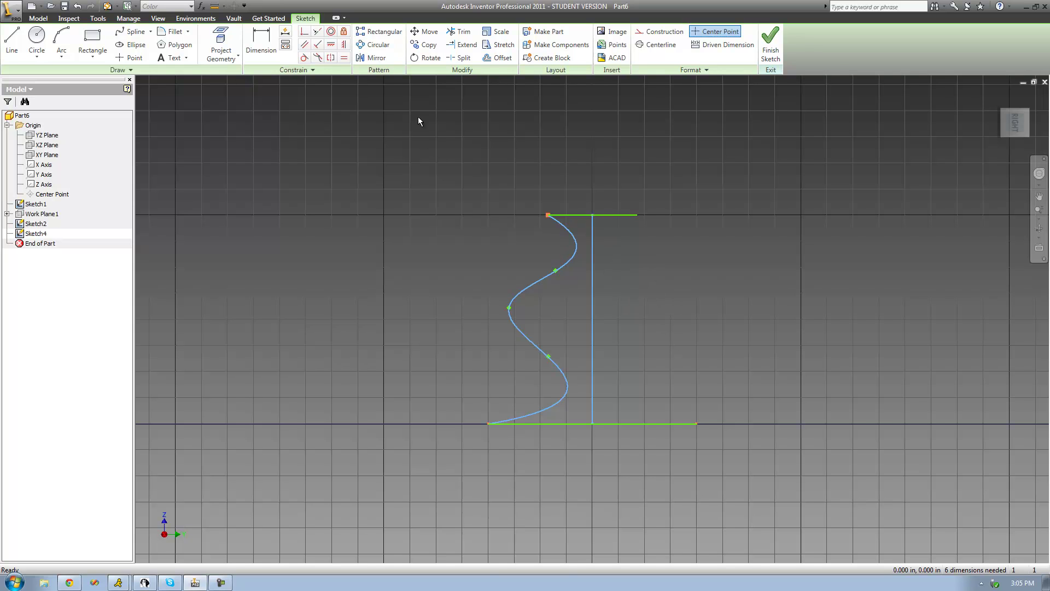
# Mirror the S-shaped spline about the vertical centre line onto the right side.
pyautogui.click(362, 59)
pyautogui.click(574, 243)
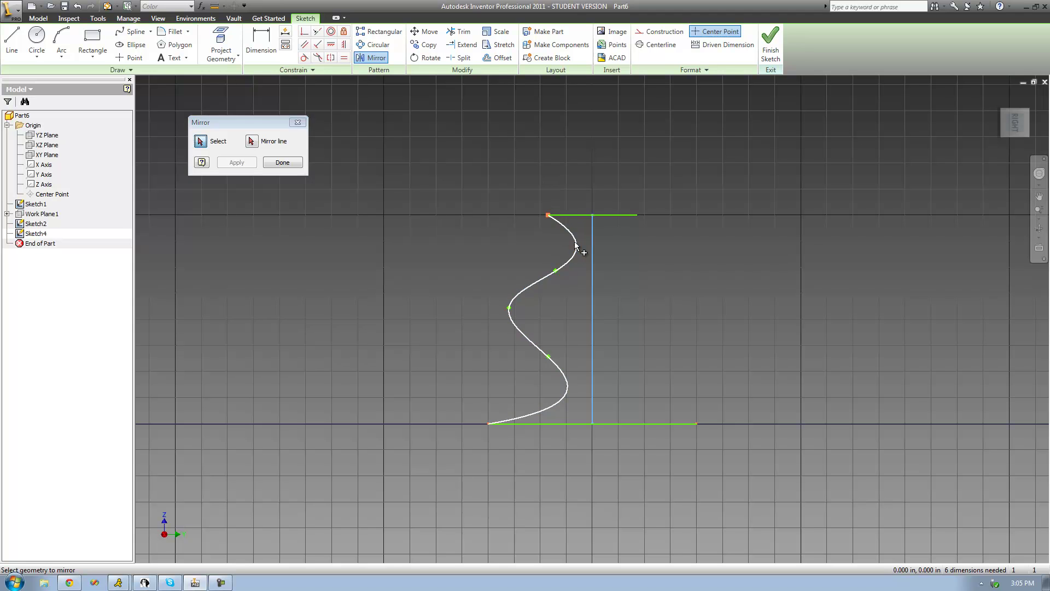
pyautogui.click(252, 142)
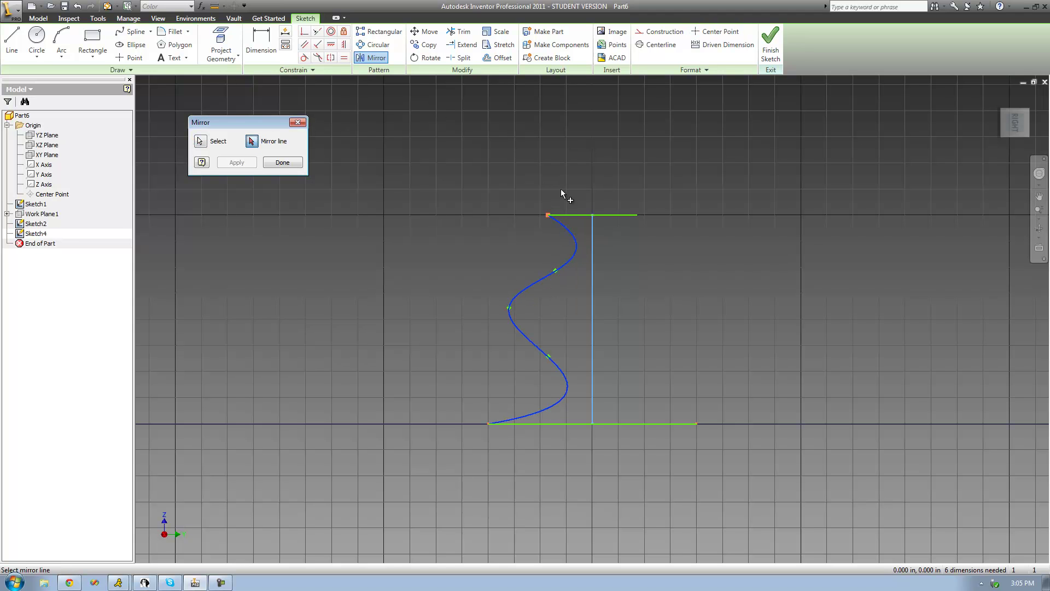
pyautogui.click(592, 255)
pyautogui.click(236, 164)
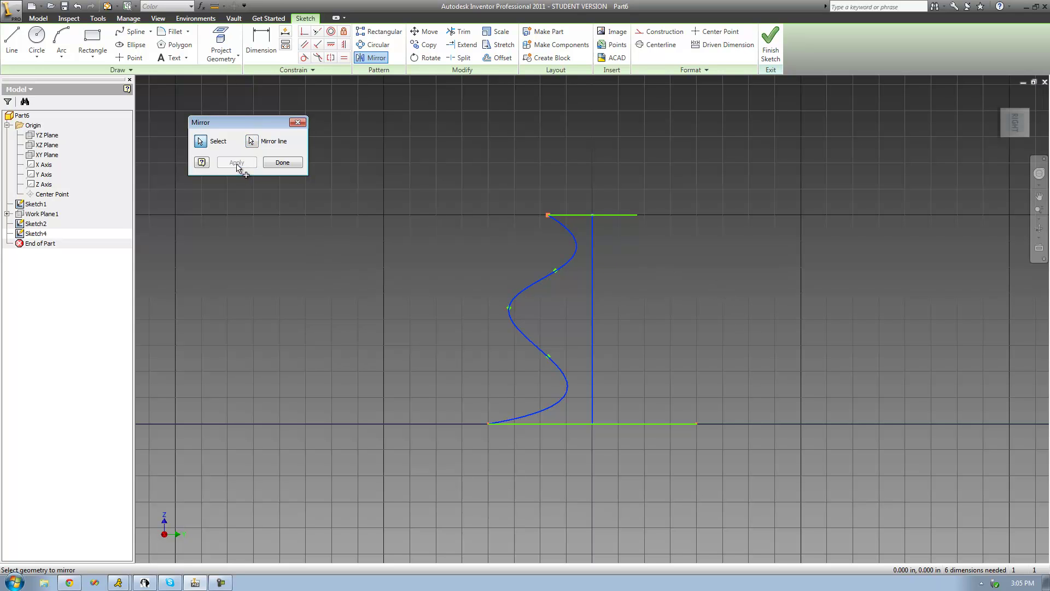
pyautogui.click(298, 122)
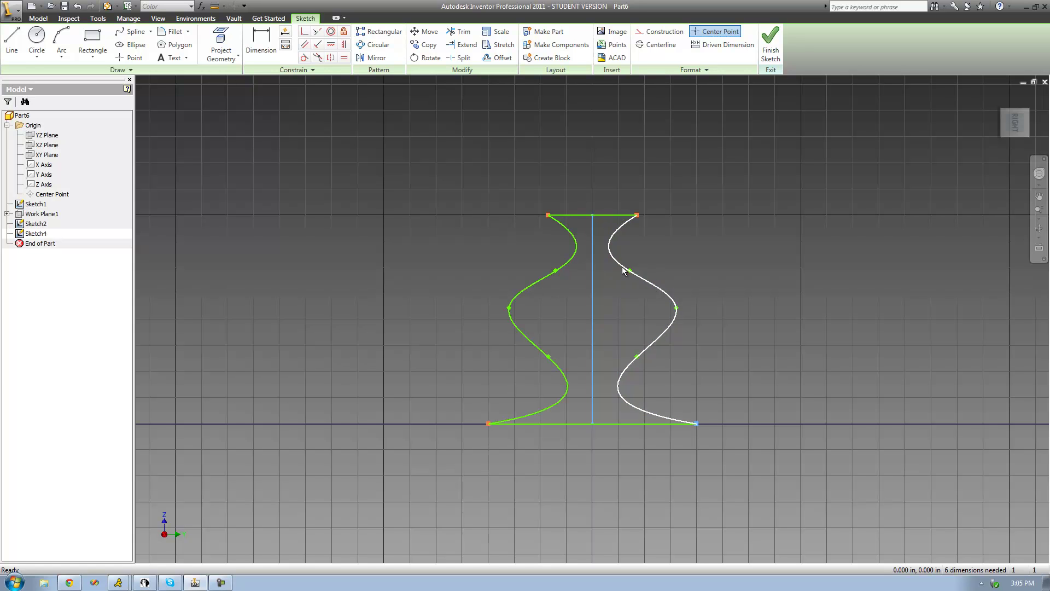
pyautogui.click(1039, 228)
pyautogui.moveTo(661, 279)
pyautogui.mouseDown()
pyautogui.moveTo(642, 286)
pyautogui.moveTo(640, 301)
pyautogui.mouseUp()
# Delete the projected line across the top circle and finish Sketch4.
pyautogui.rightClick(650, 304)
pyautogui.click(651, 308)
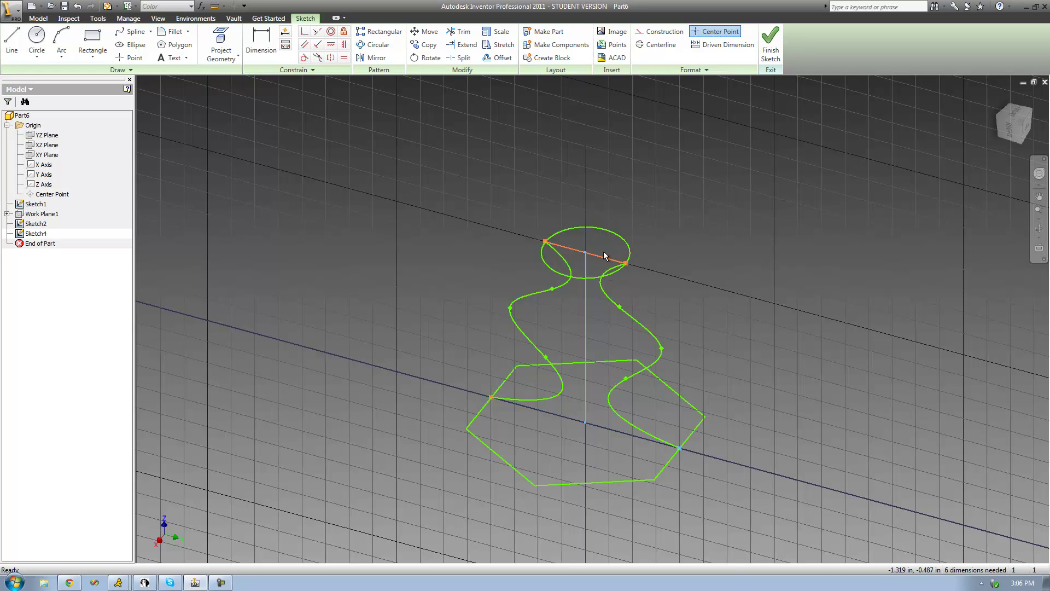
pyautogui.rightClick(565, 250)
pyautogui.click(588, 284)
pyautogui.click(769, 46)
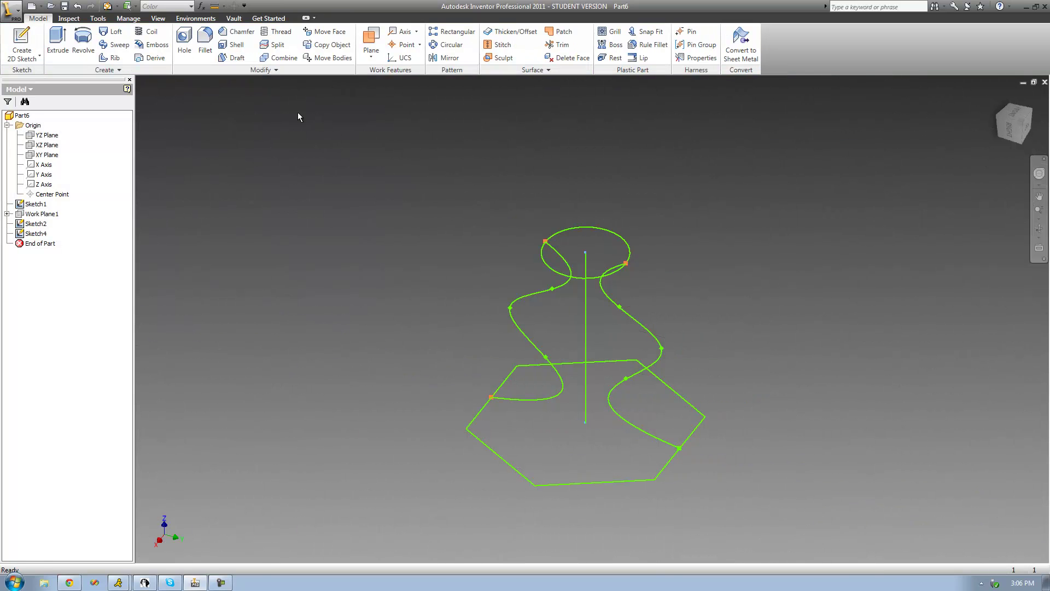
# Loft from the top circle to the hexagon base, using both Sketch4 splines as rails.
pyautogui.click(112, 32)
pyautogui.click(581, 228)
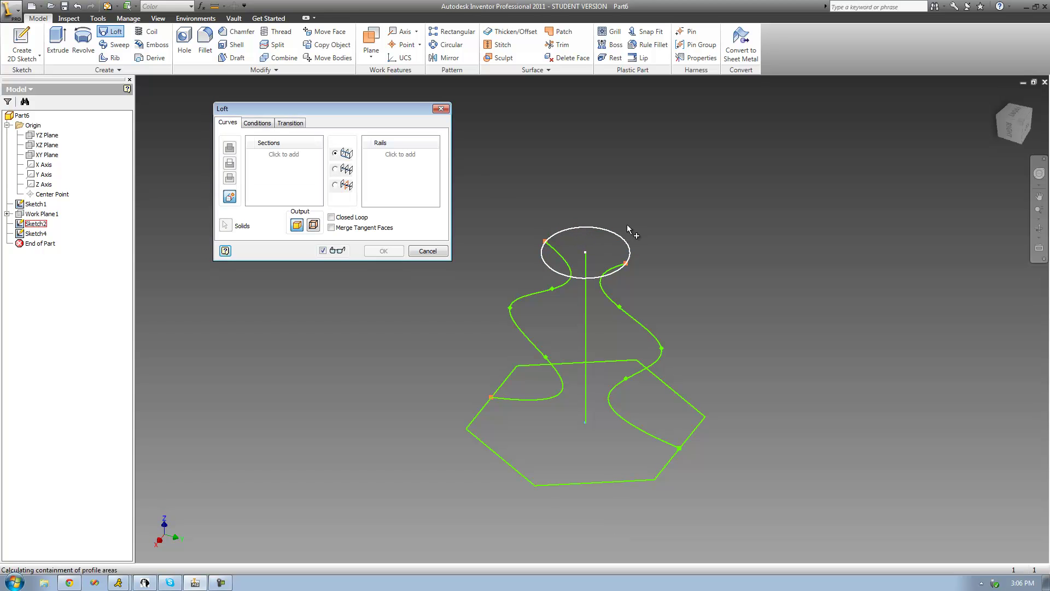
pyautogui.click(607, 481)
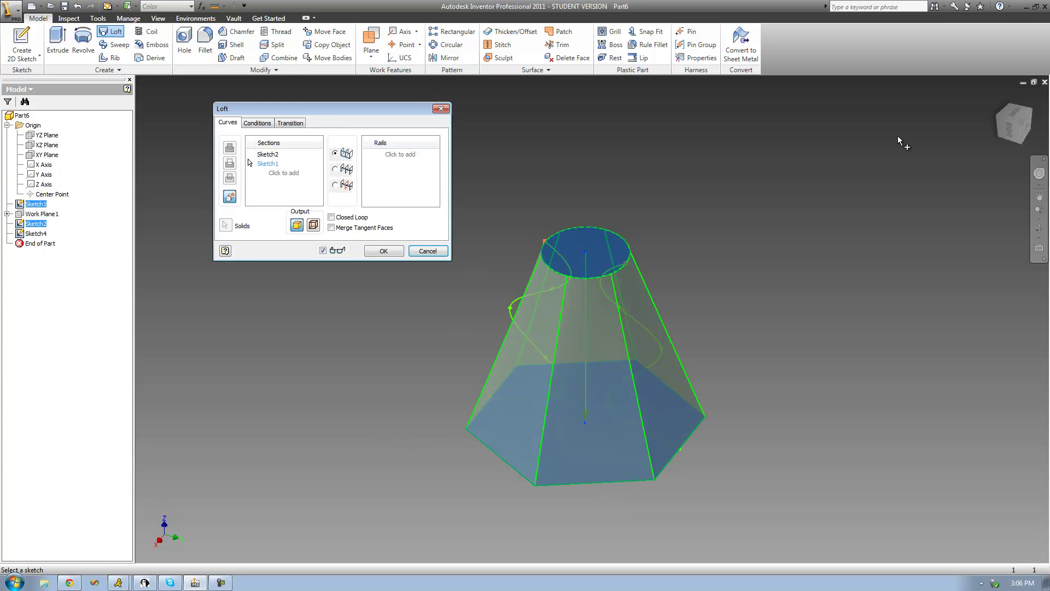
pyautogui.click(1014, 134)
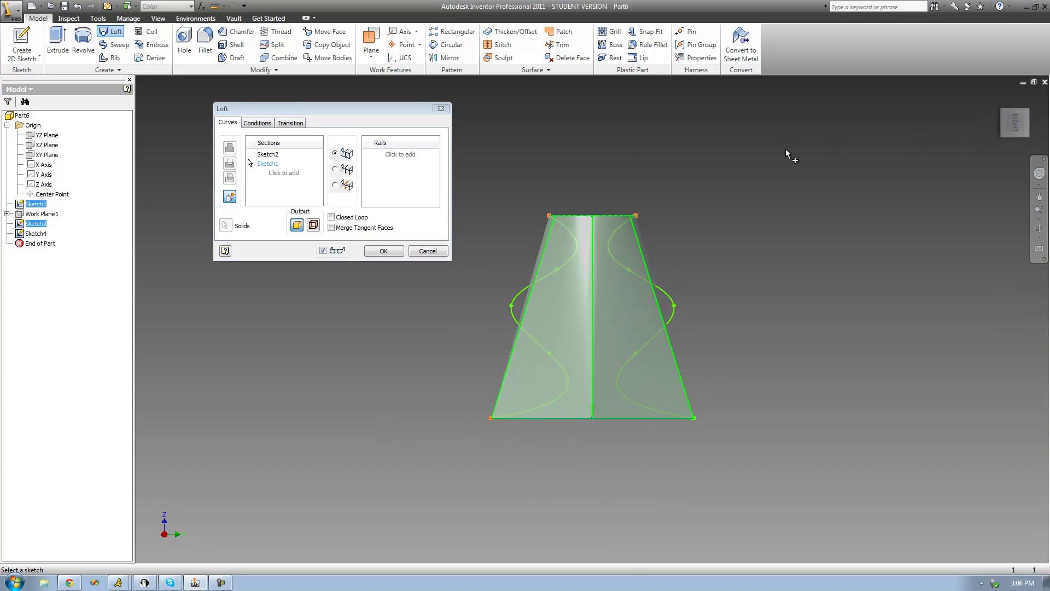
pyautogui.click(400, 155)
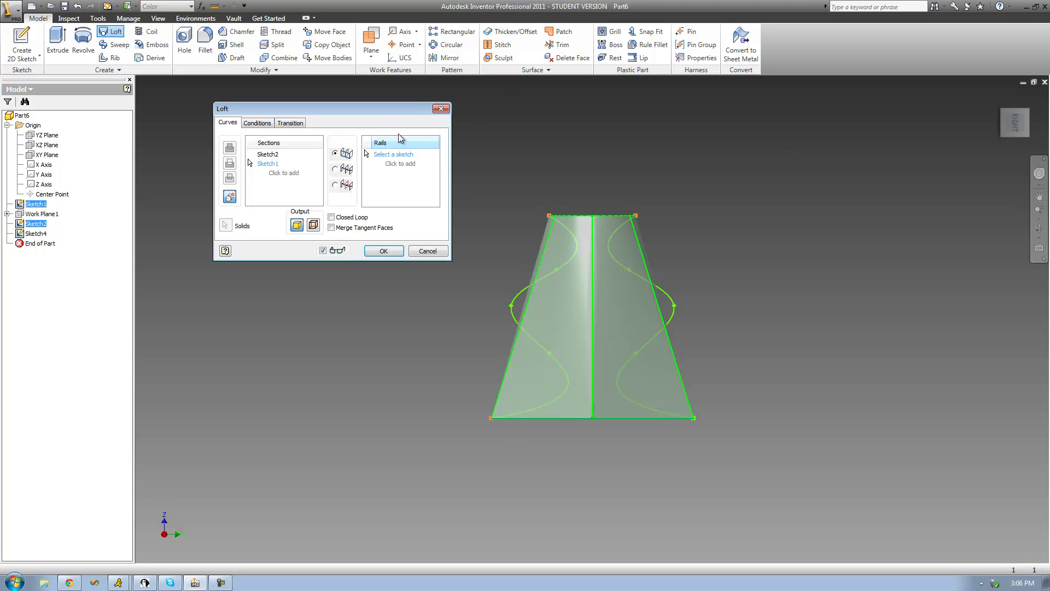
pyautogui.click(667, 294)
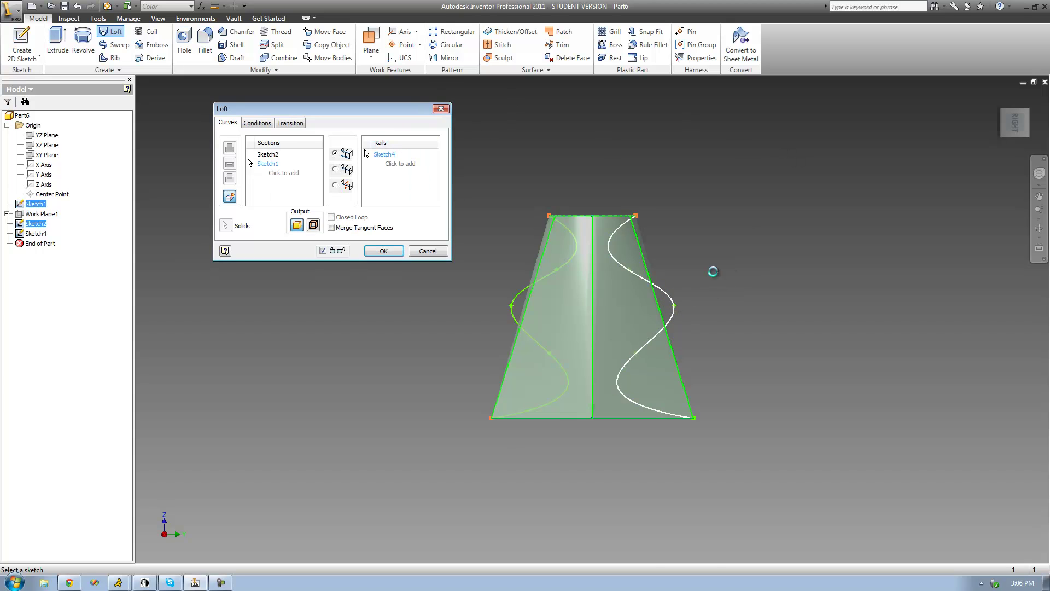
pyautogui.click(521, 296)
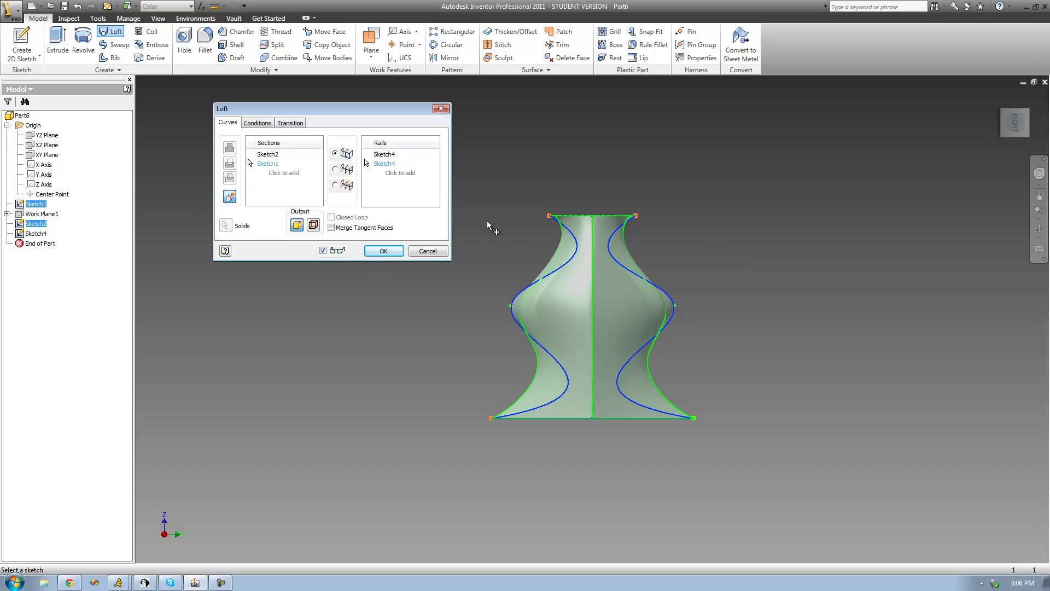
pyautogui.click(383, 251)
# Orbit the lofted vase to show its hexagonal base and round top, then end orbiting.
pyautogui.press('F4')
pyautogui.moveTo(736, 225); pyautogui.dragTo(566, 334)
pyautogui.rightClick(573, 336)
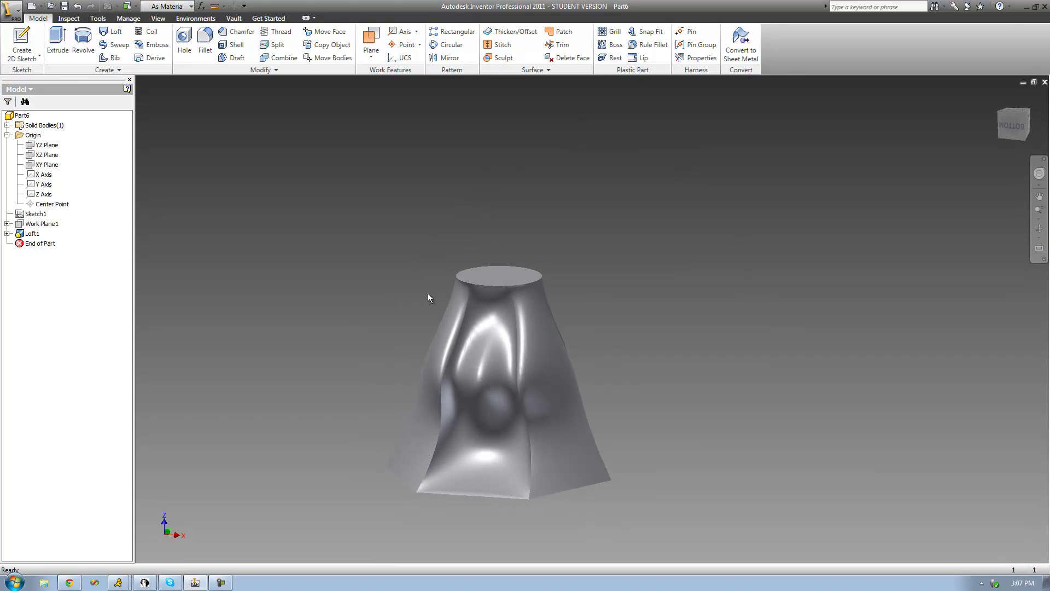